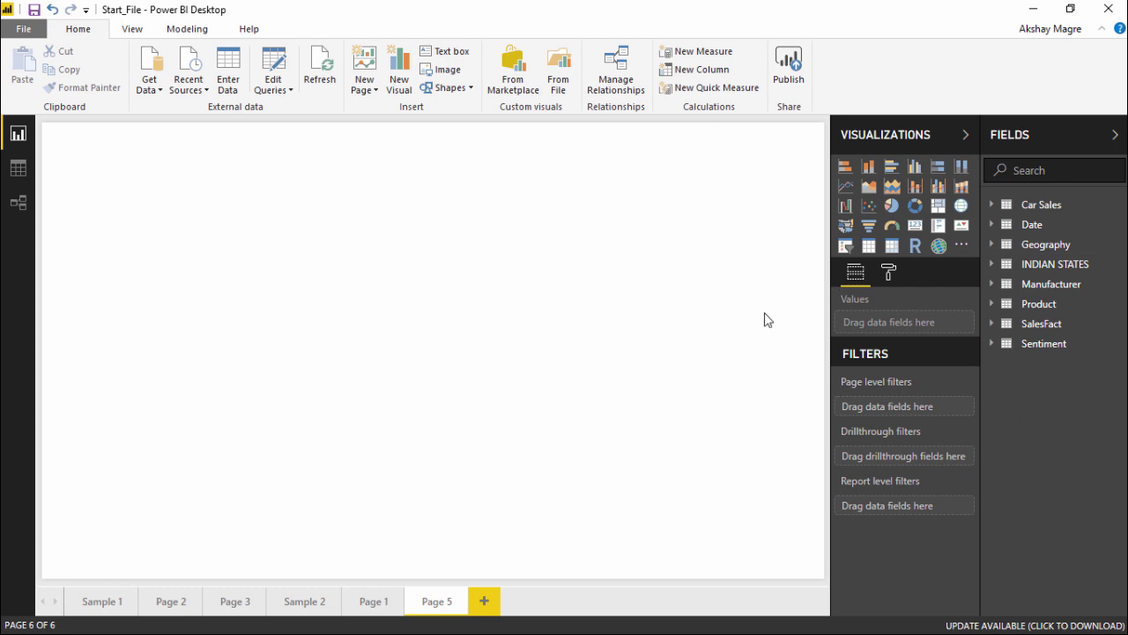
Open Power Query Editor and select the INDIAN STATES query with its five states and revenues
click(275, 71)
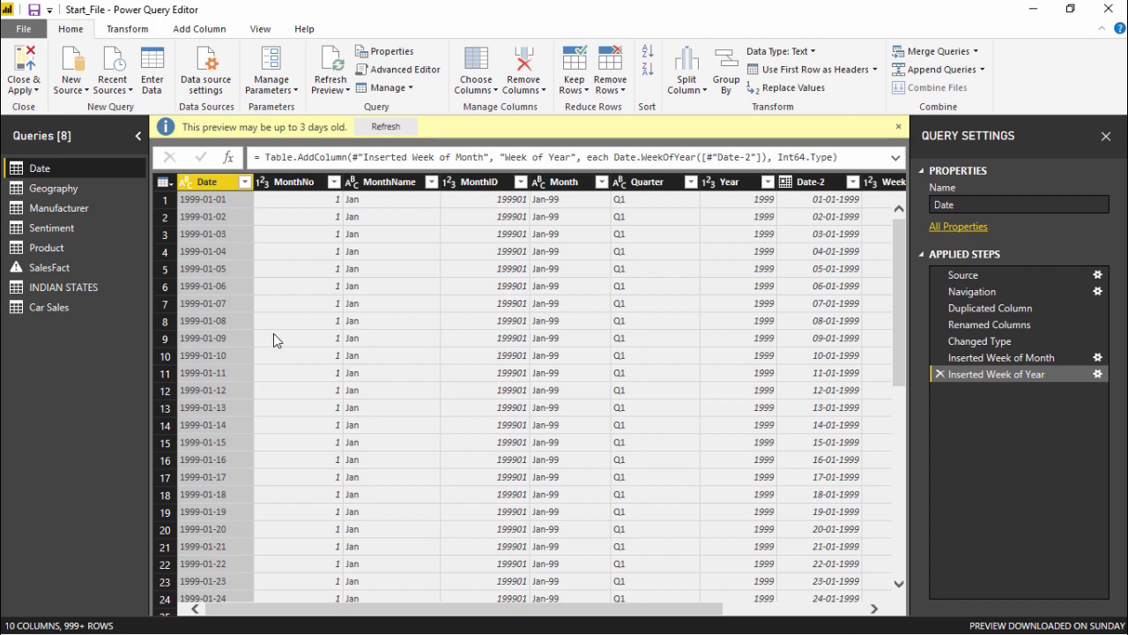
click(66, 288)
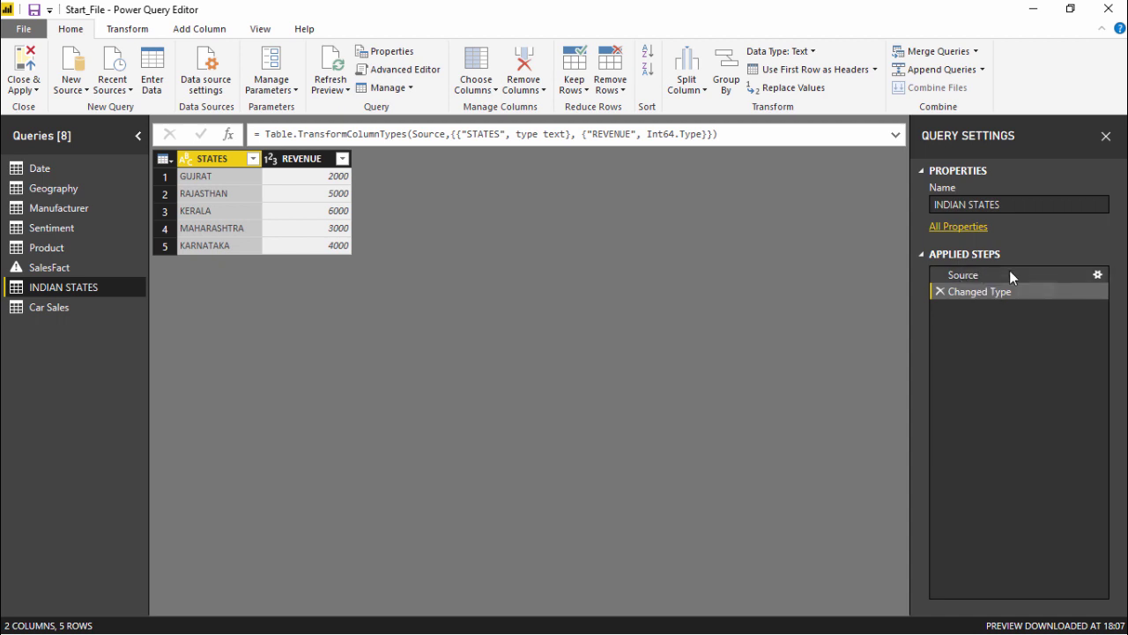
Add GOA 5000, UTTAR PRADESH 6000 and WEST BENGAL 9000 to the INDIAN STATES source table
click(1097, 276)
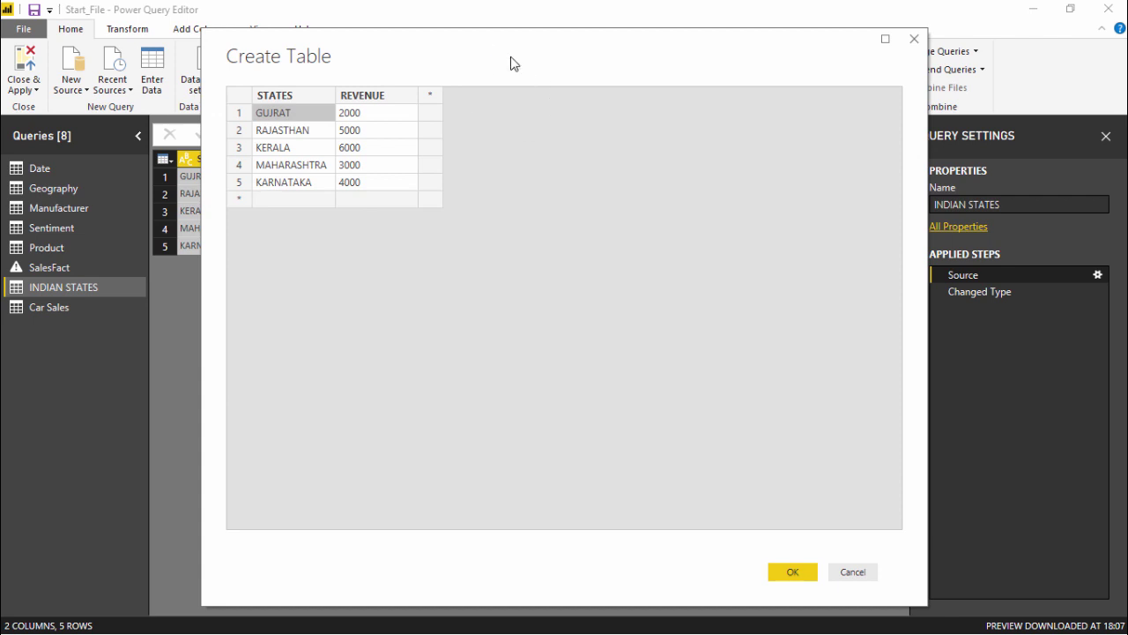
click(287, 201)
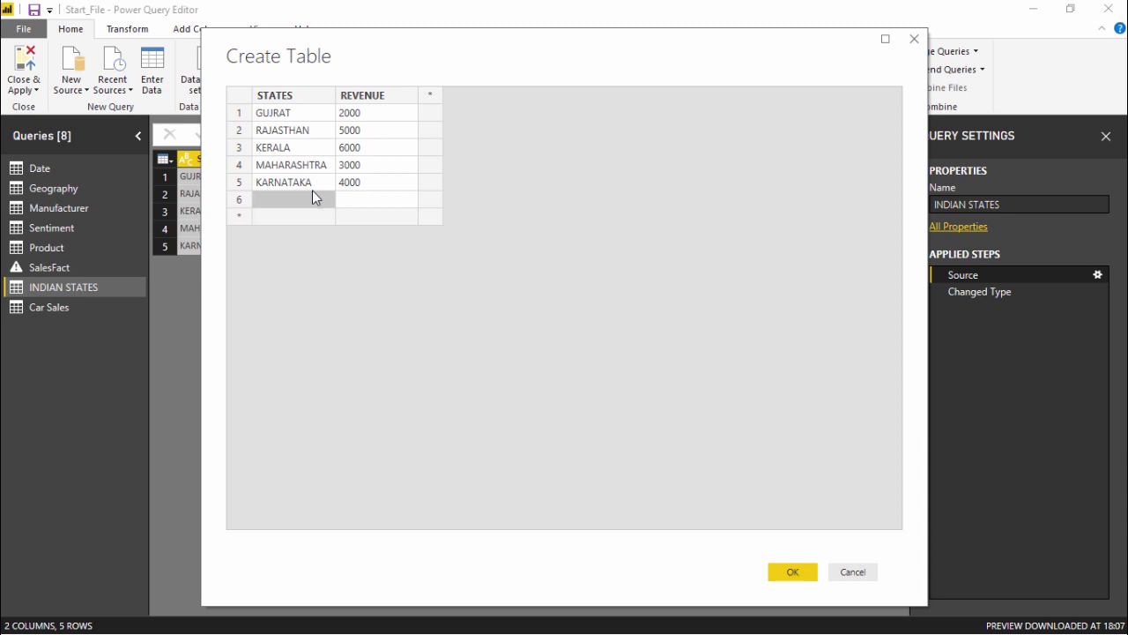
text(GOA)
key(Tab)
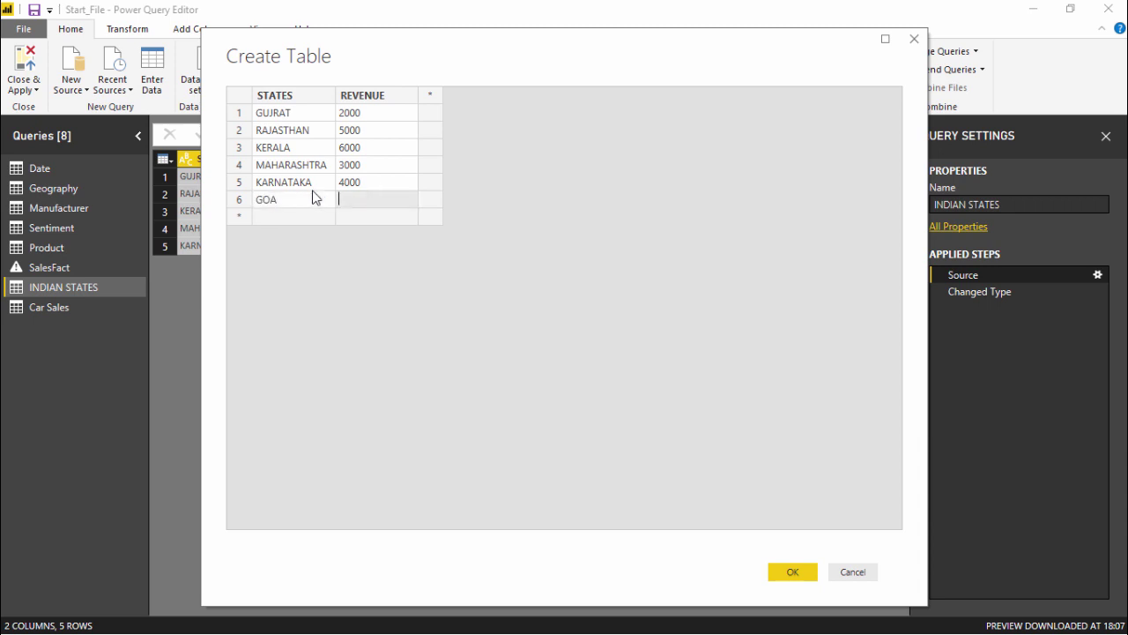
text(5000)
key(Tab)
text(UTTAR PRADESH)
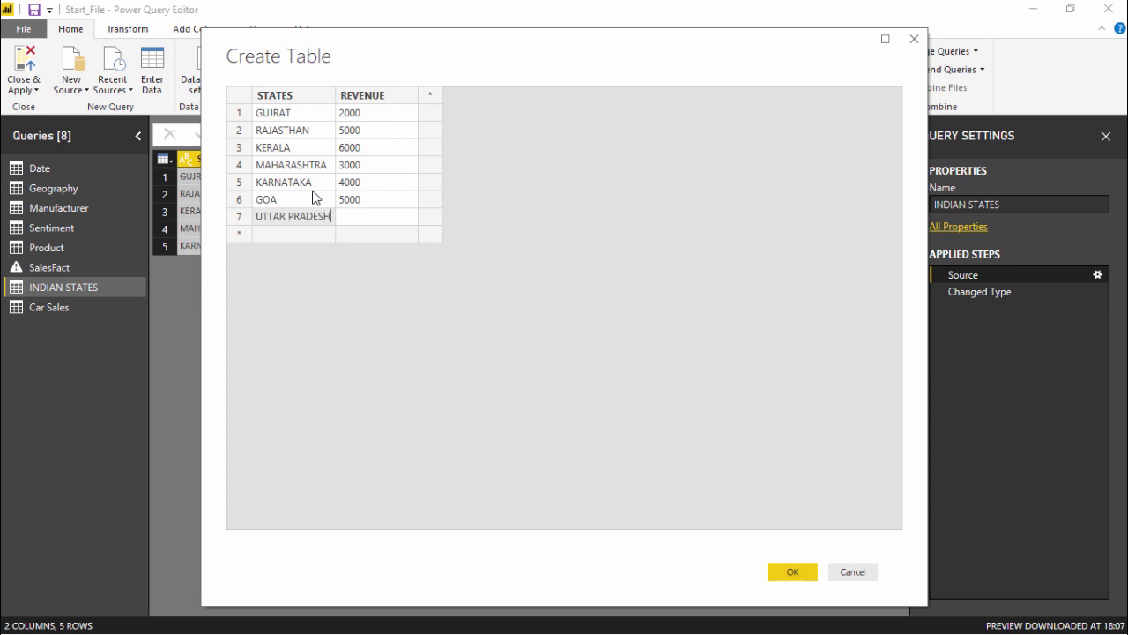
key(Tab)
text(6000)
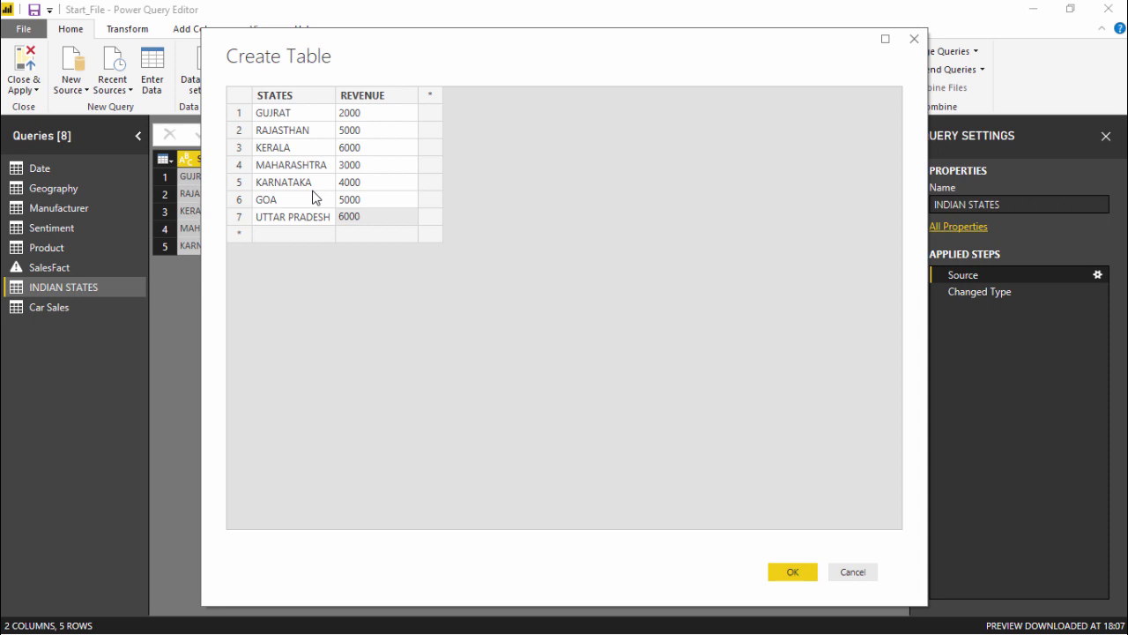
key(Tab)
text(WEST BENGAL)
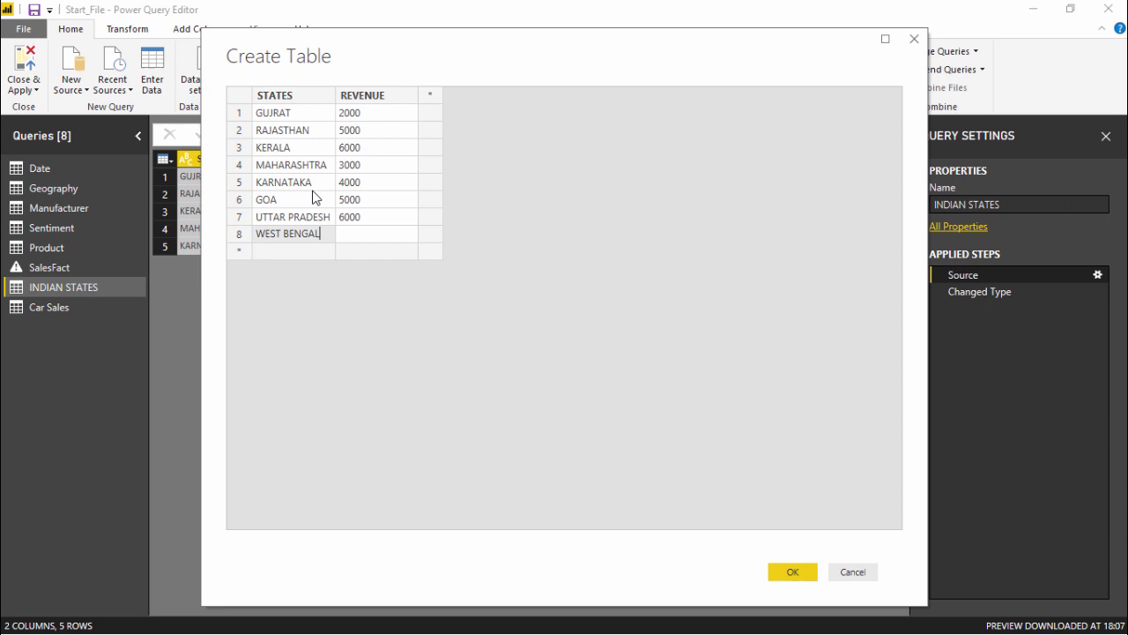
key(Tab)
text(9000)
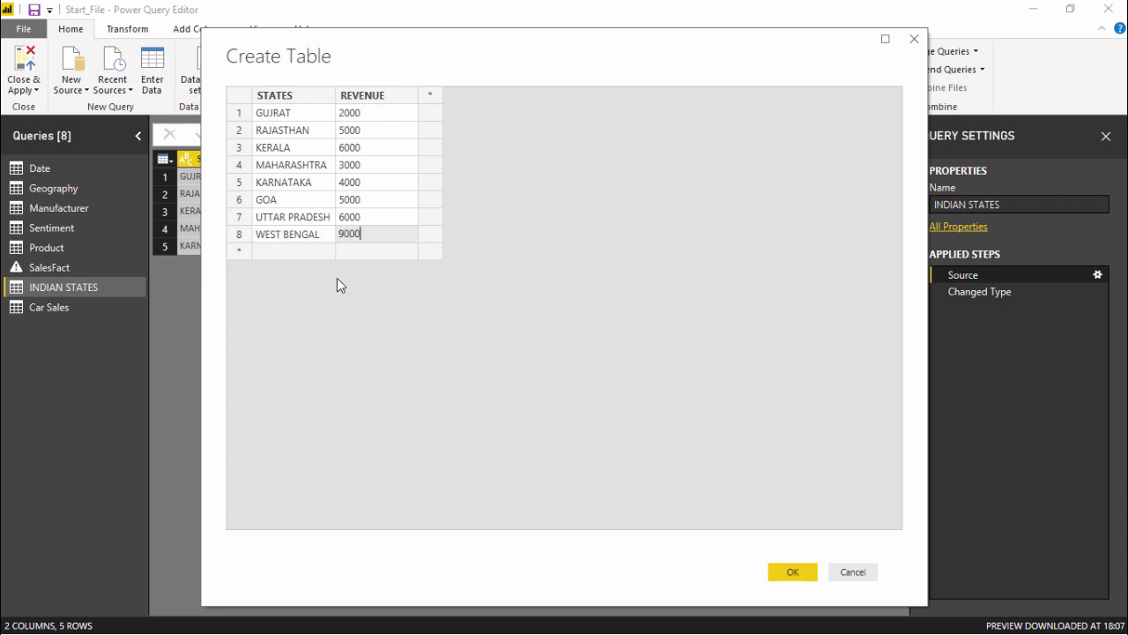
Confirm the Create Table edits so the INDIAN STATES preview lists all eight states
click(791, 574)
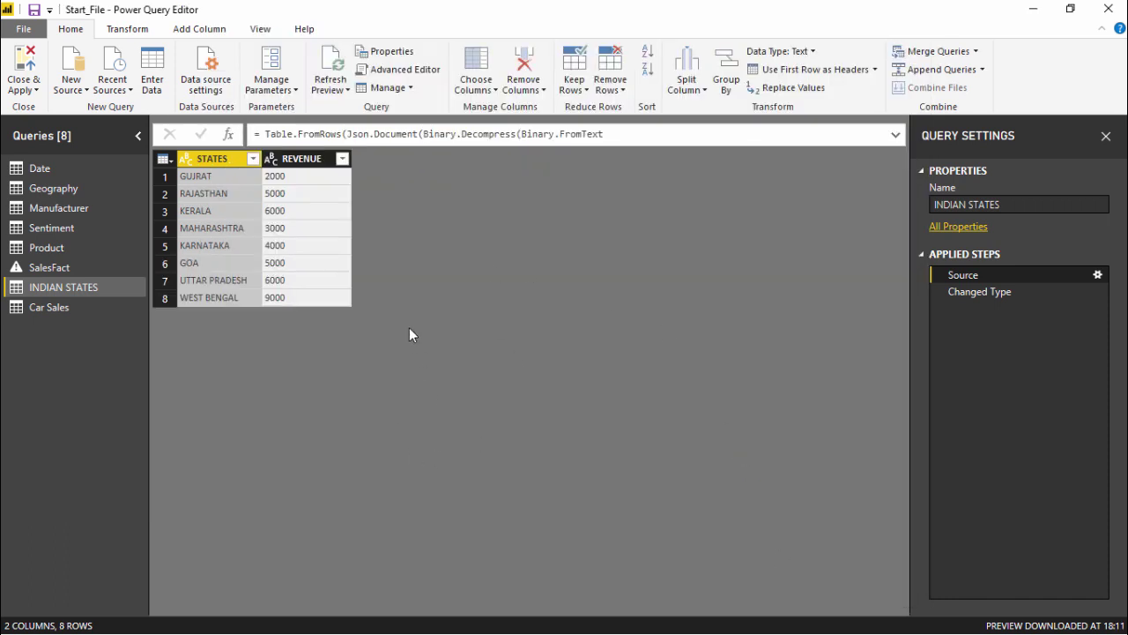